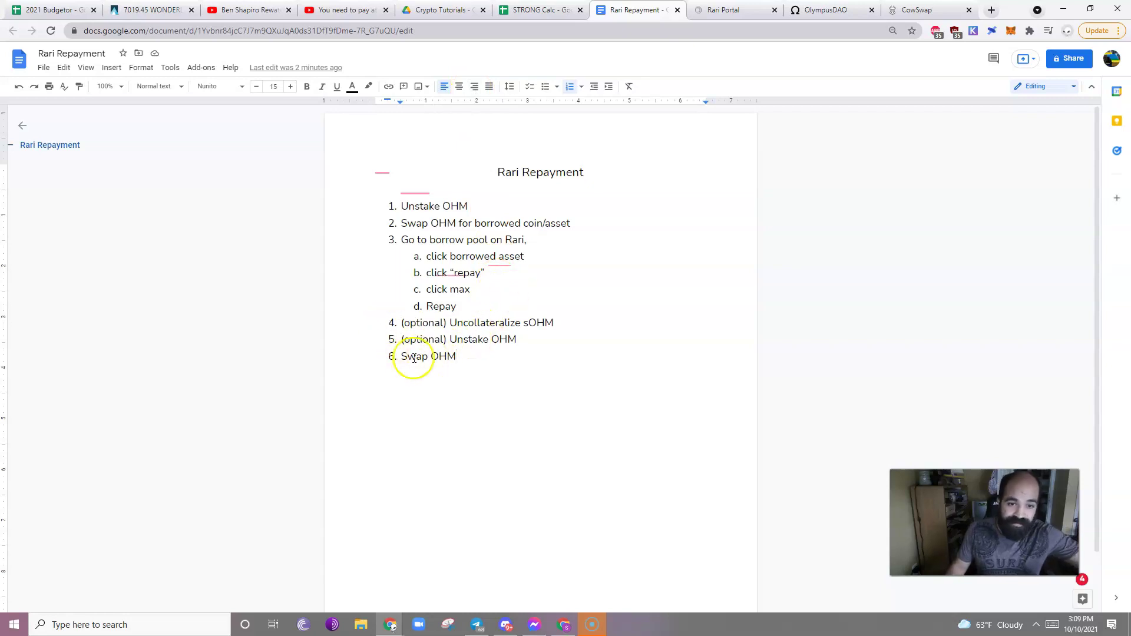
Prefix list item 6 with '(option) ' so it reads '(option) Swap OHM', then view the Olympus Pool Party page
{"action": "type", "text": "(option)"}
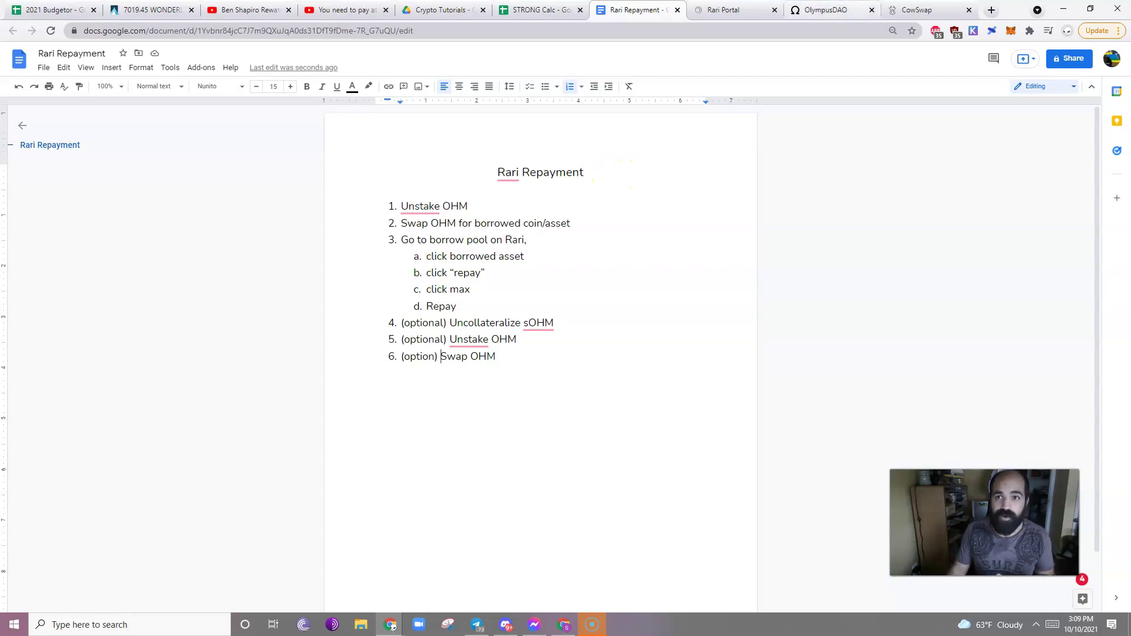
{"action": "left_click", "coordinate": [730, 10]}
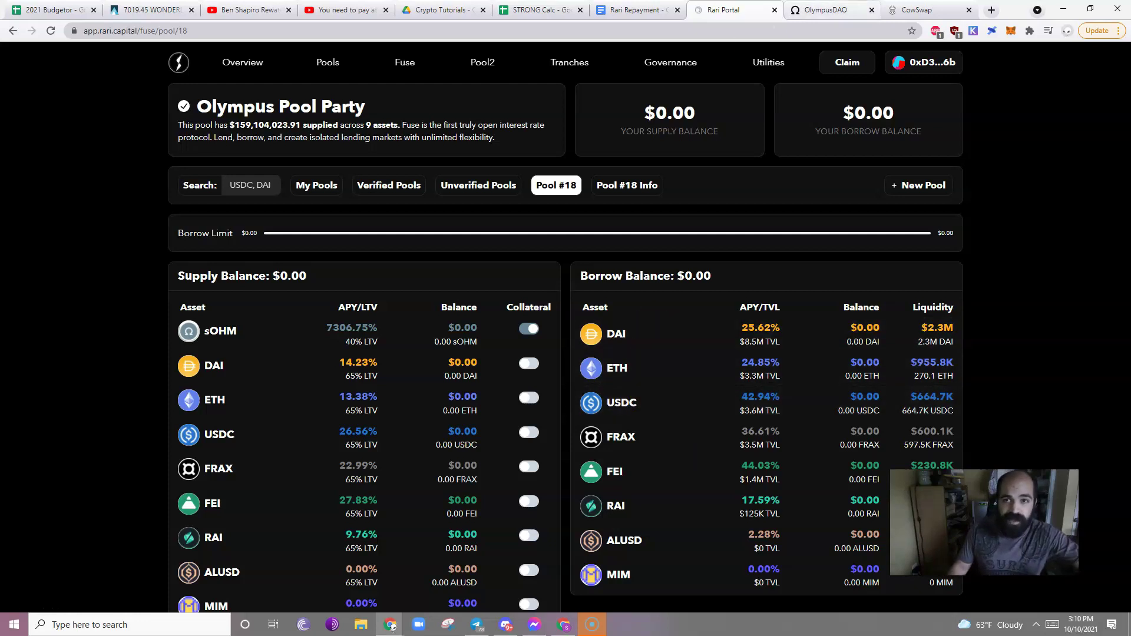
{"action": "left_click", "coordinate": [824, 10]}
{"action": "left_click", "coordinate": [743, 10]}
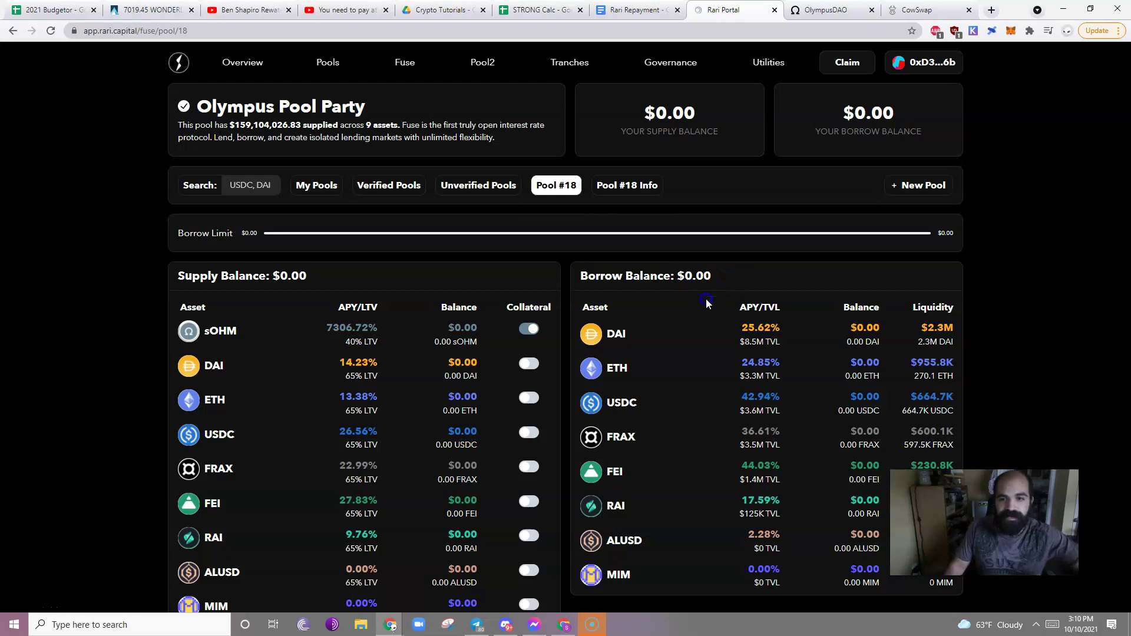
{"action": "left_click", "coordinate": [925, 10]}
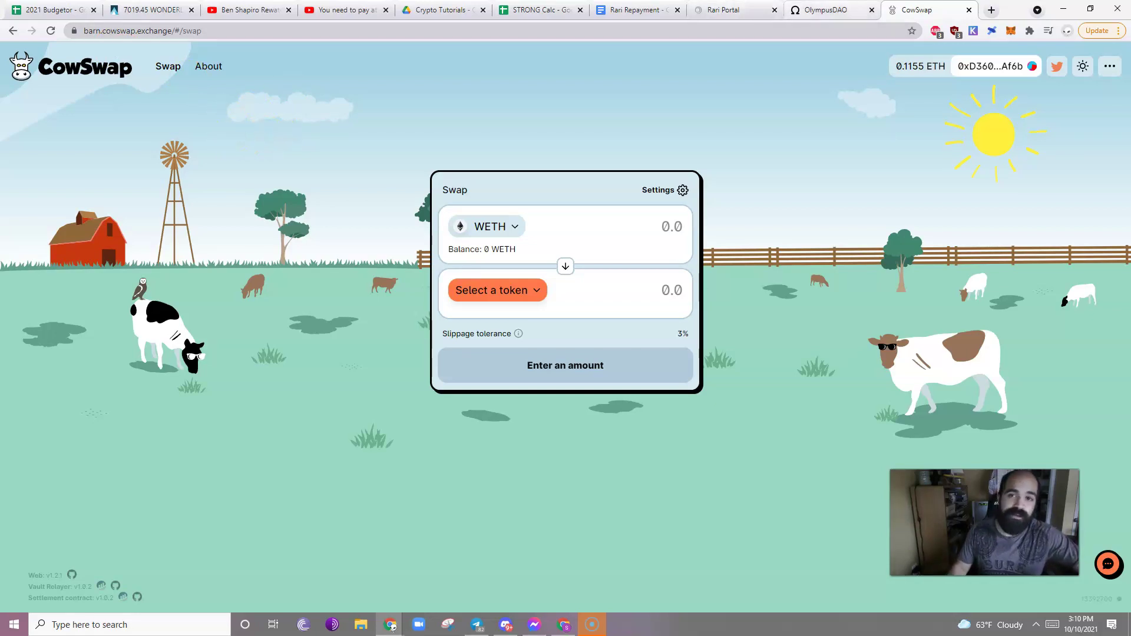
{"action": "left_click", "coordinate": [819, 7]}
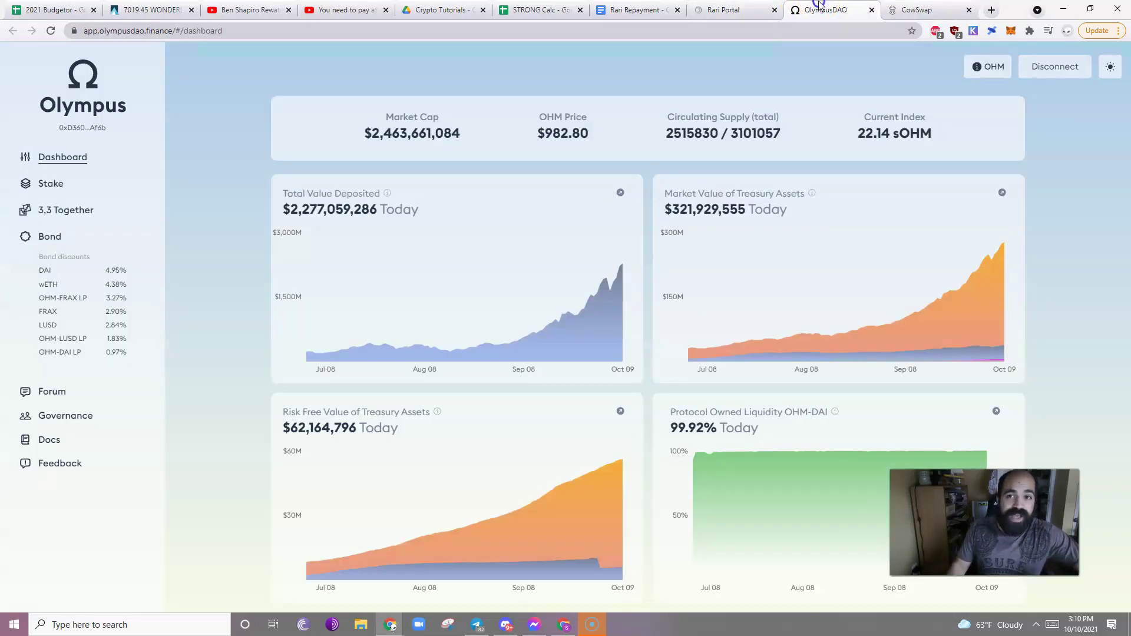
{"action": "left_click", "coordinate": [730, 9]}
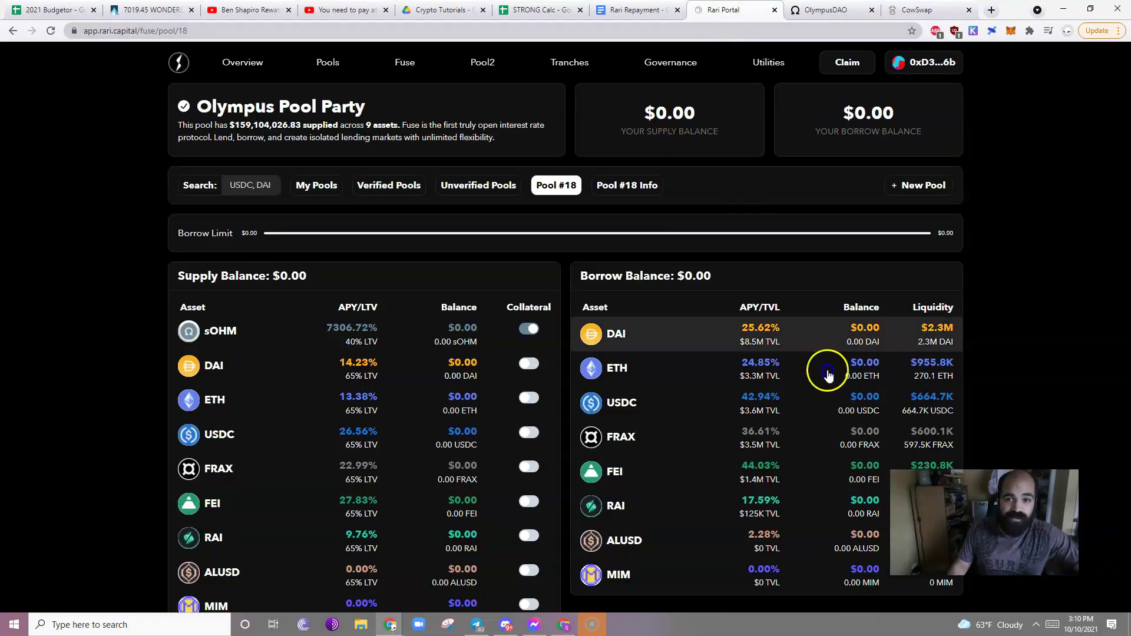
{"action": "left_click", "coordinate": [673, 329]}
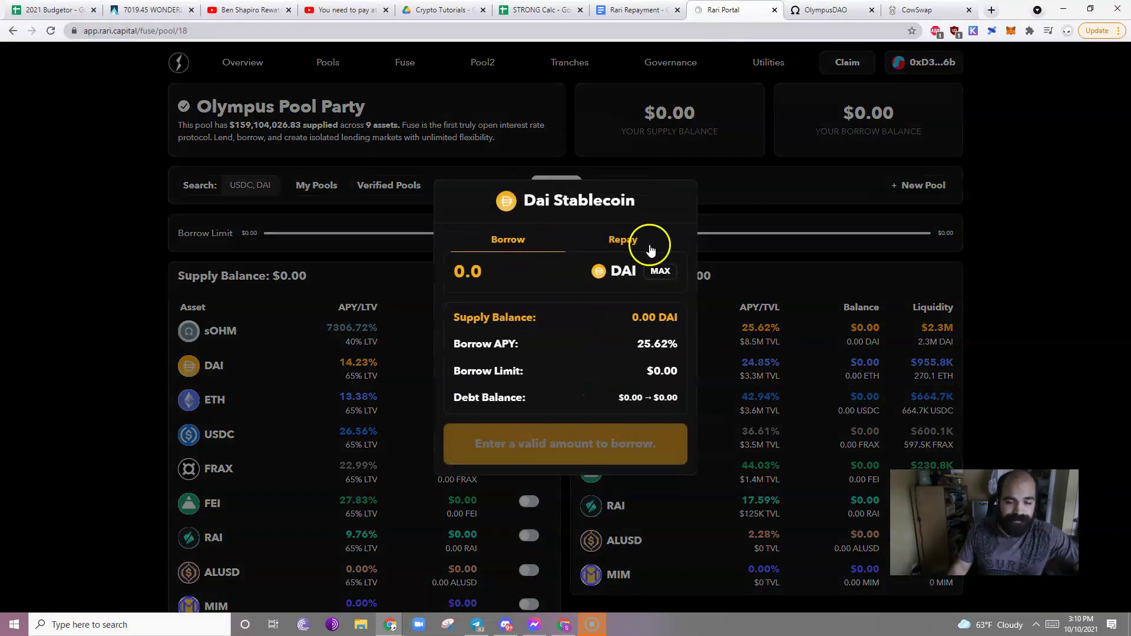
{"action": "left_click", "coordinate": [616, 239]}
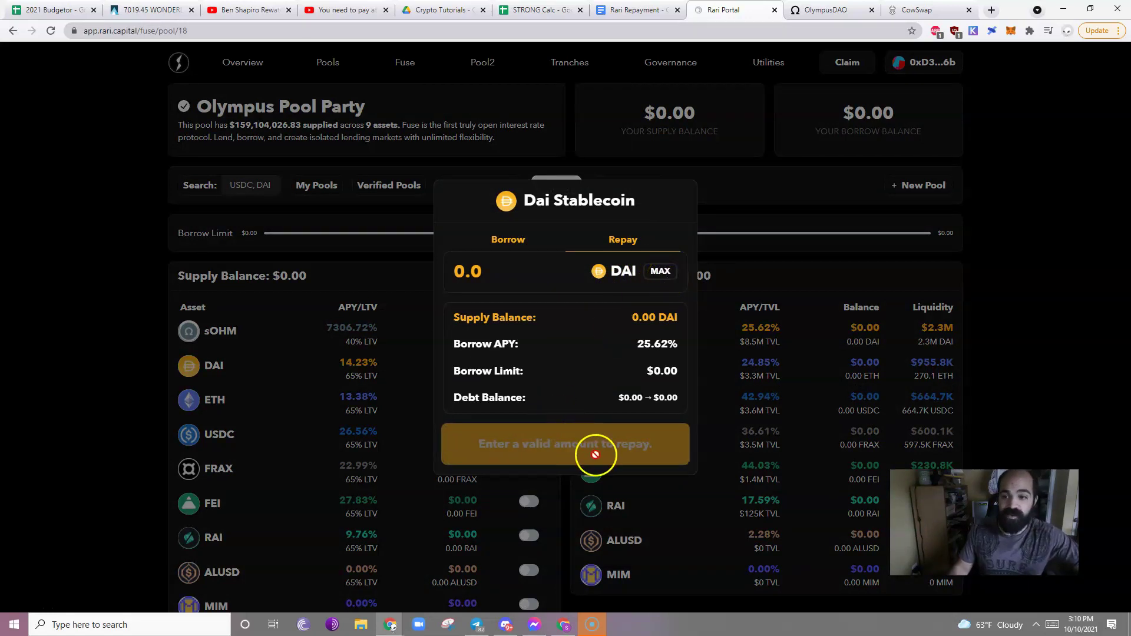
{"action": "left_click", "coordinate": [1022, 335]}
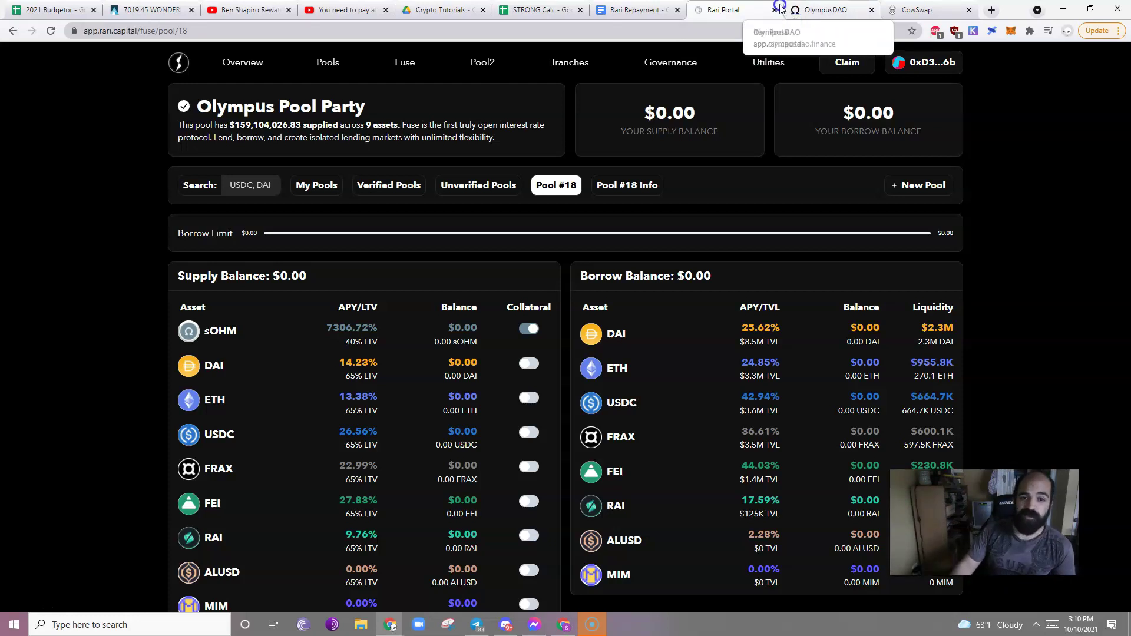
{"action": "left_click", "coordinate": [765, 53]}
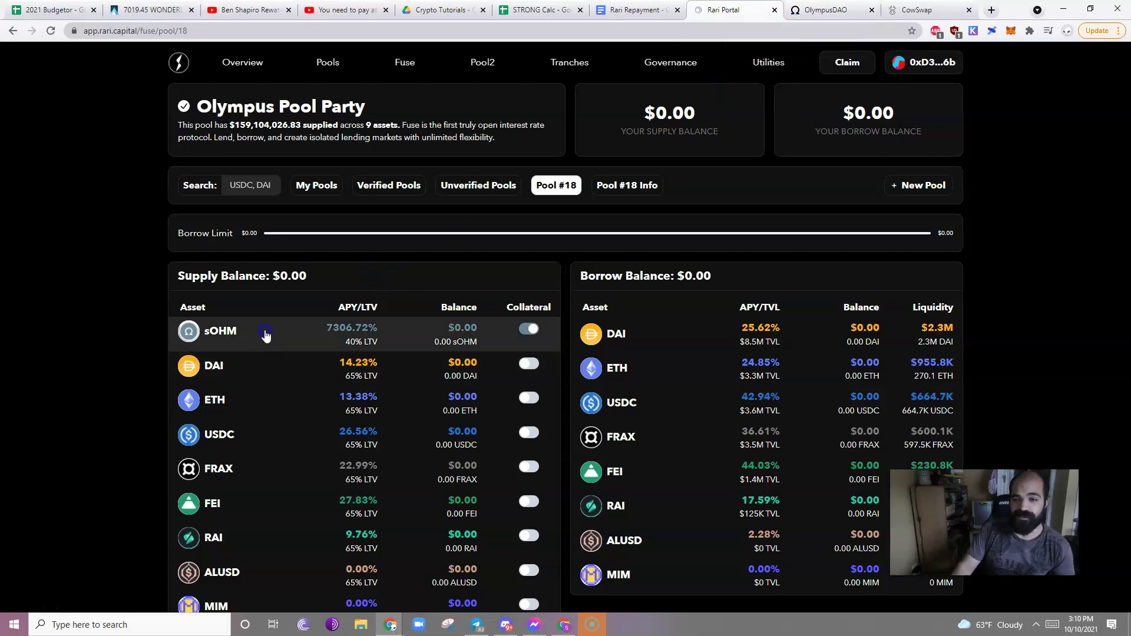
{"action": "left_click", "coordinate": [265, 333]}
{"action": "left_click", "coordinate": [1034, 243]}
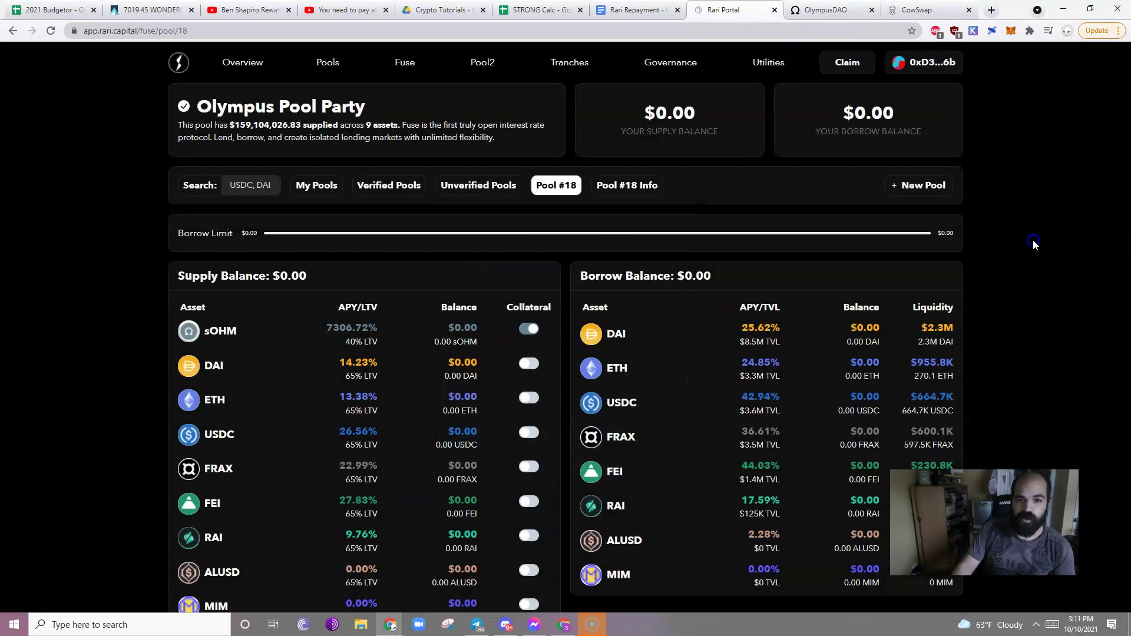
{"action": "left_click", "coordinate": [407, 347]}
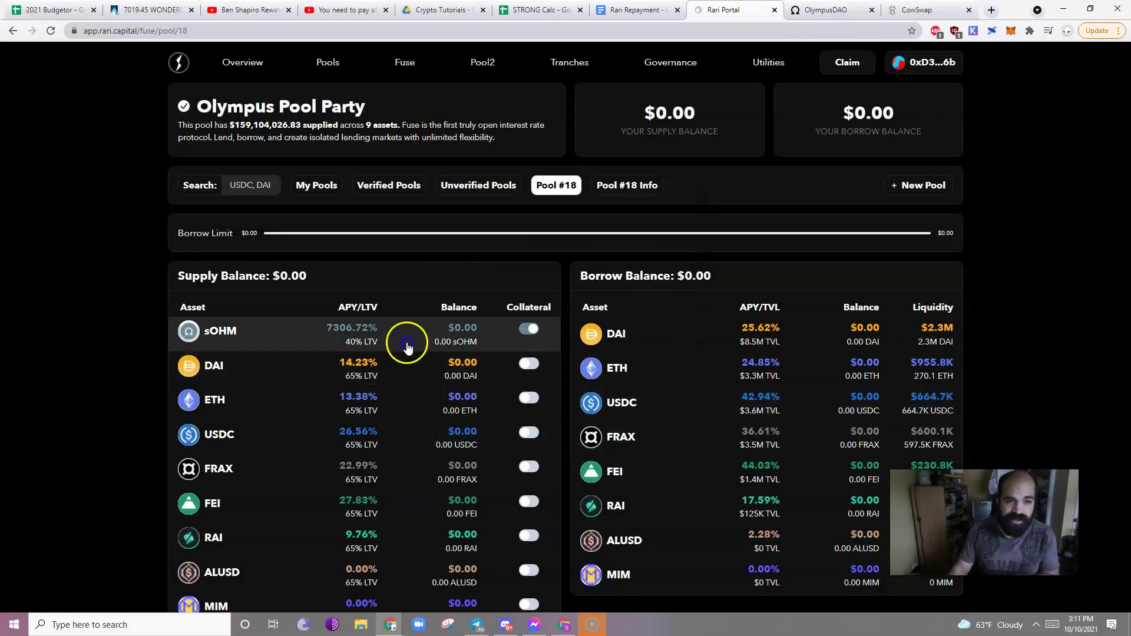
{"action": "left_click", "coordinate": [318, 338]}
{"action": "left_click", "coordinate": [613, 240]}
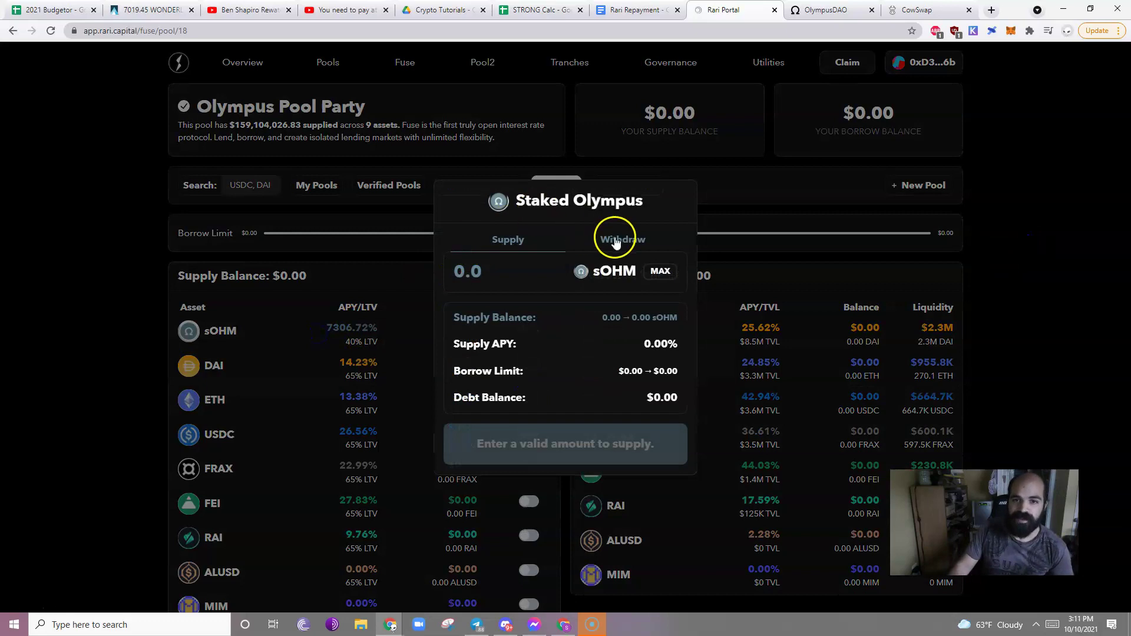
{"action": "left_click", "coordinate": [654, 268]}
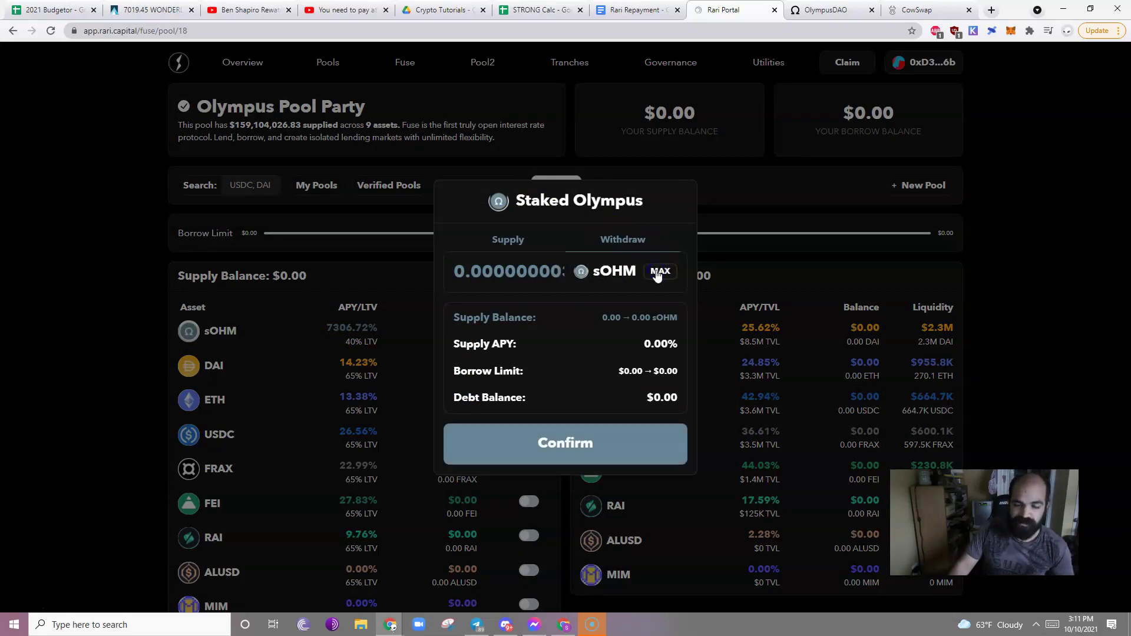
{"action": "left_click", "coordinate": [598, 438]}
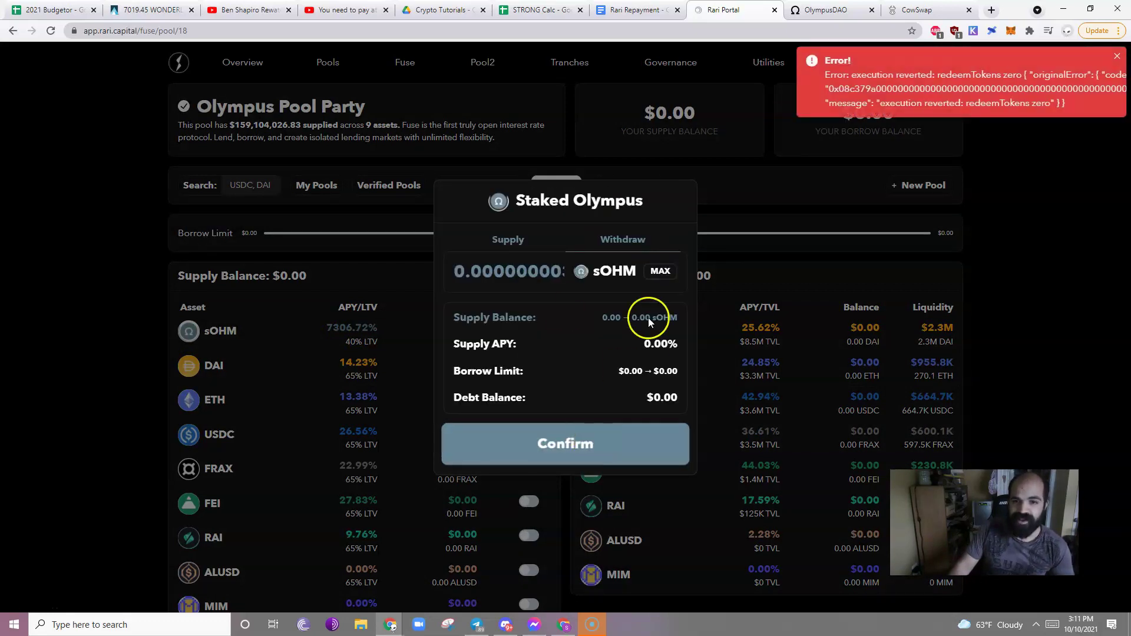
{"action": "left_click", "coordinate": [1114, 59]}
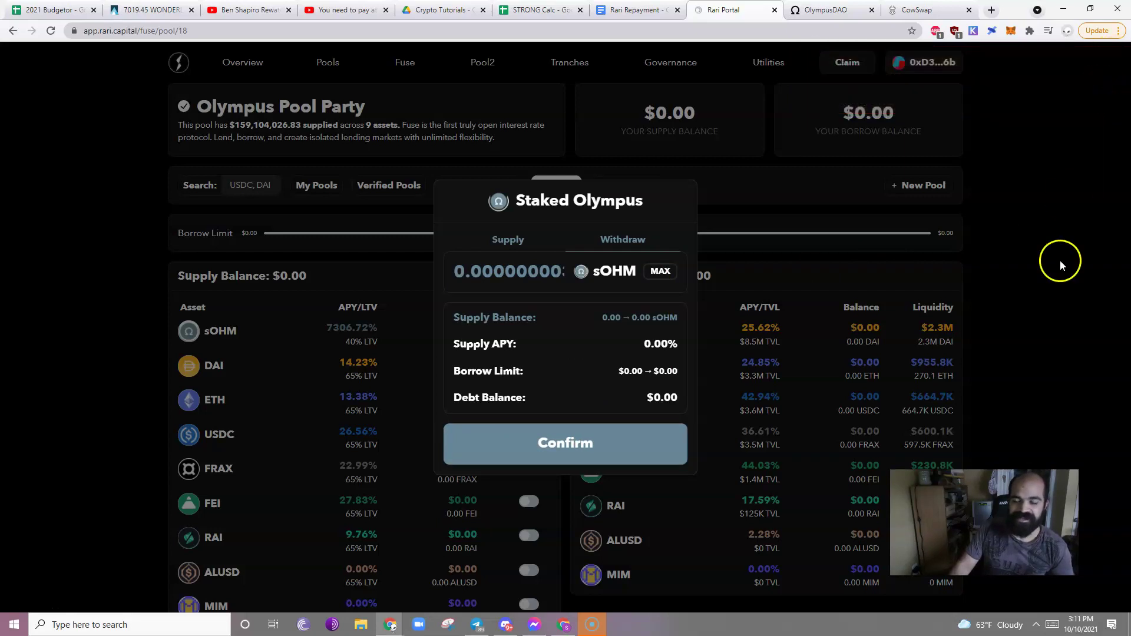
{"action": "left_click", "coordinate": [974, 203]}
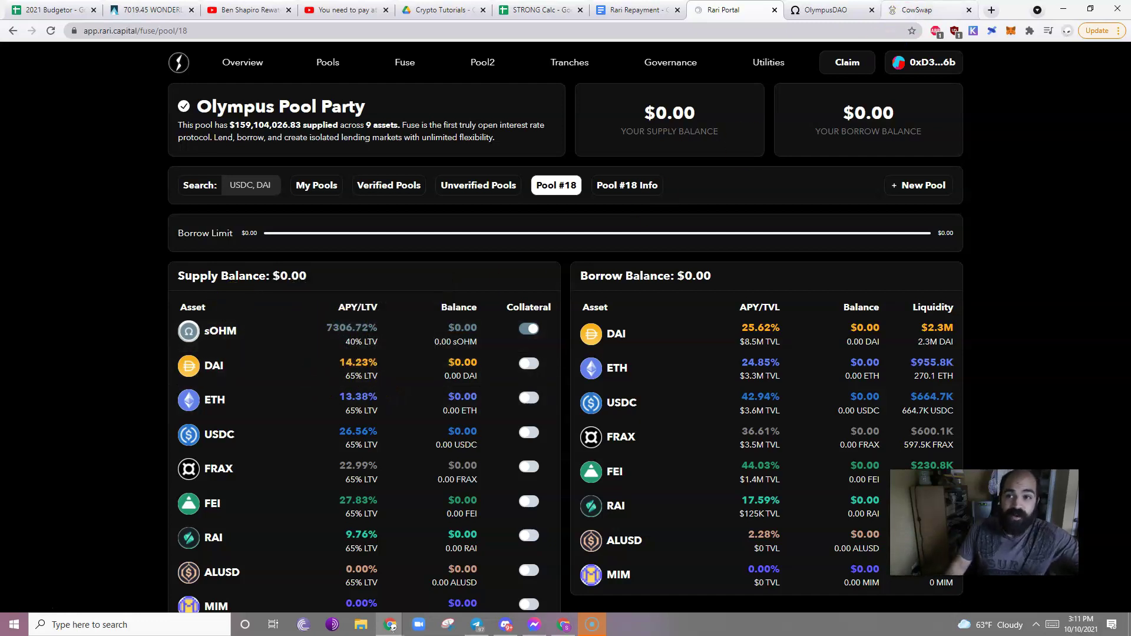
Check the OlympusDAO dashboard showing OHM at $982.80 and a 22.14 sOHM current index
{"action": "key", "text": "ctrl+Tab"}
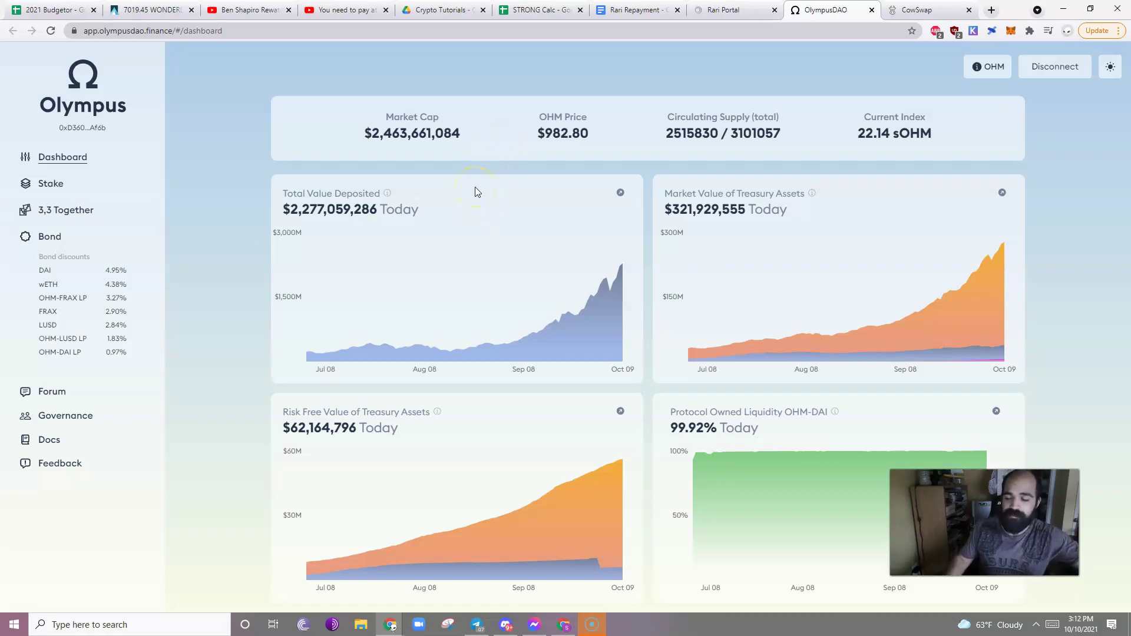
{"action": "mouse_move", "coordinate": [508, 262]}
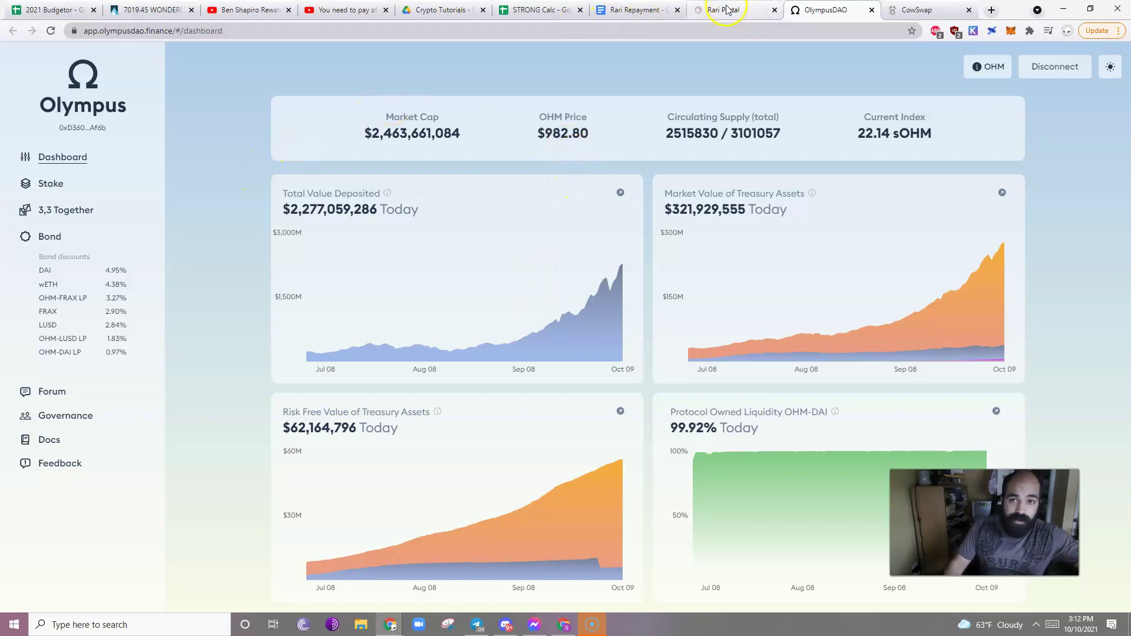
Back in the checklist, make step 1 read '(optional) Unstake OHM'
{"action": "left_click", "coordinate": [636, 11]}
{"action": "mouse_move", "coordinate": [410, 204]}
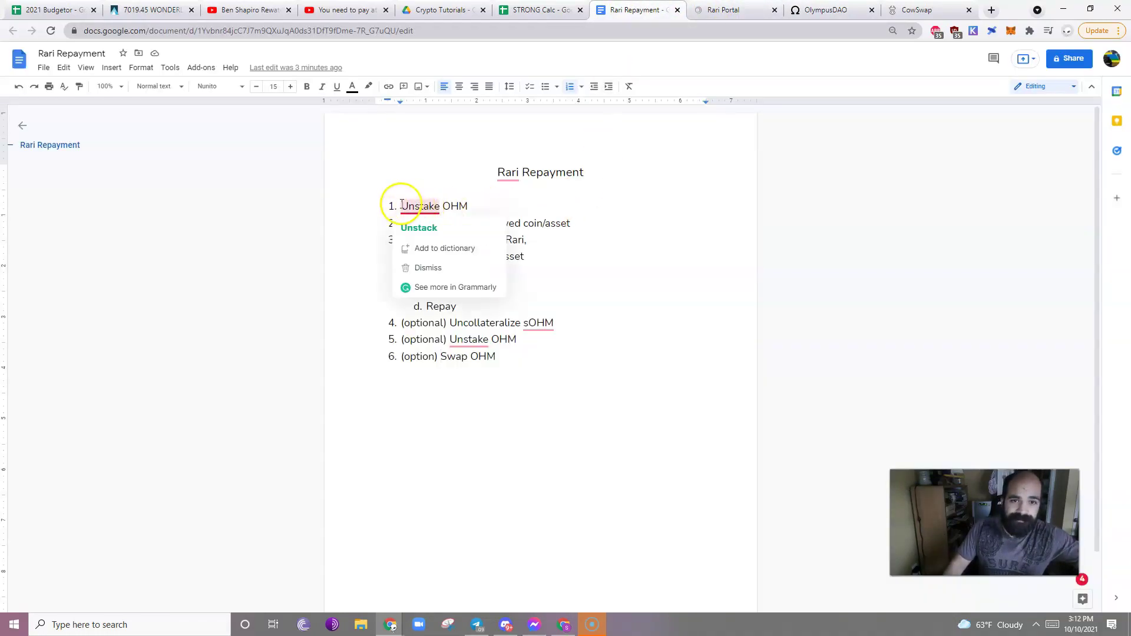
{"action": "left_click", "coordinate": [402, 206]}
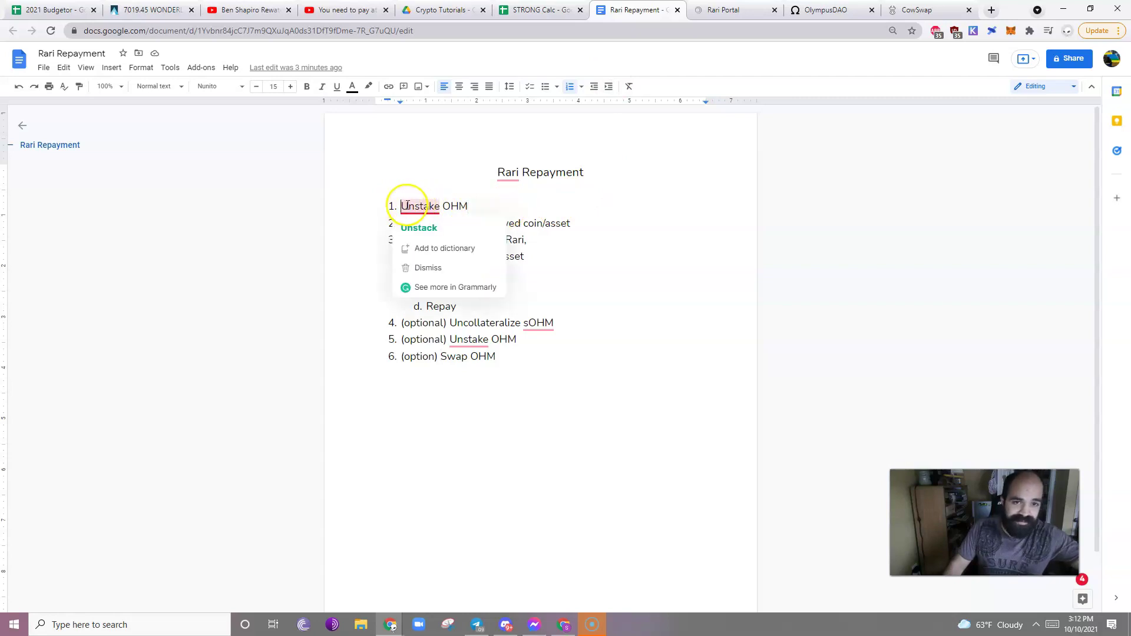
{"action": "type", "text": "(optional"}
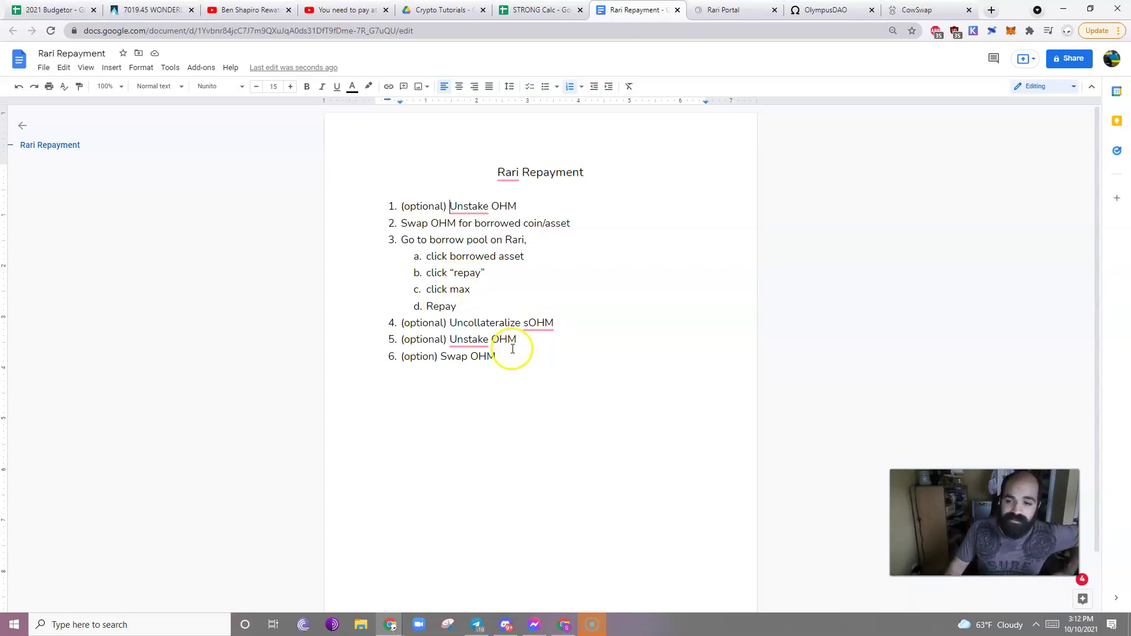
Bold step 3 'Go to borrow pool on Rari' and its sub-steps a–d
{"action": "left_click_drag", "start_coordinate": [398, 239], "coordinate": [479, 313]}
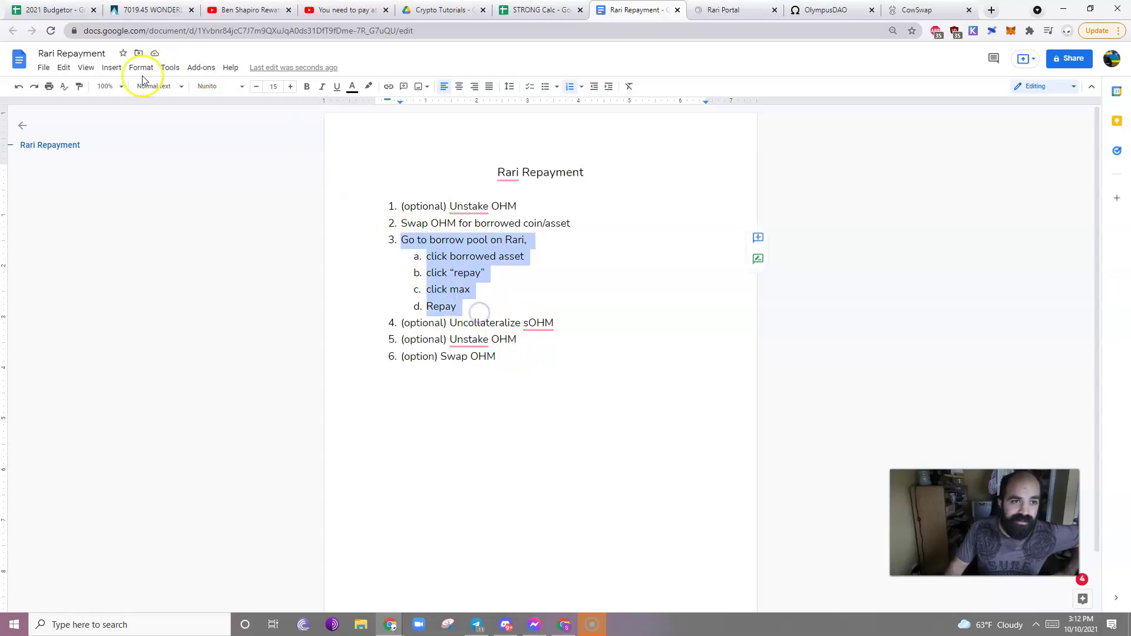
{"action": "left_click", "coordinate": [306, 86]}
{"action": "left_click", "coordinate": [548, 357]}
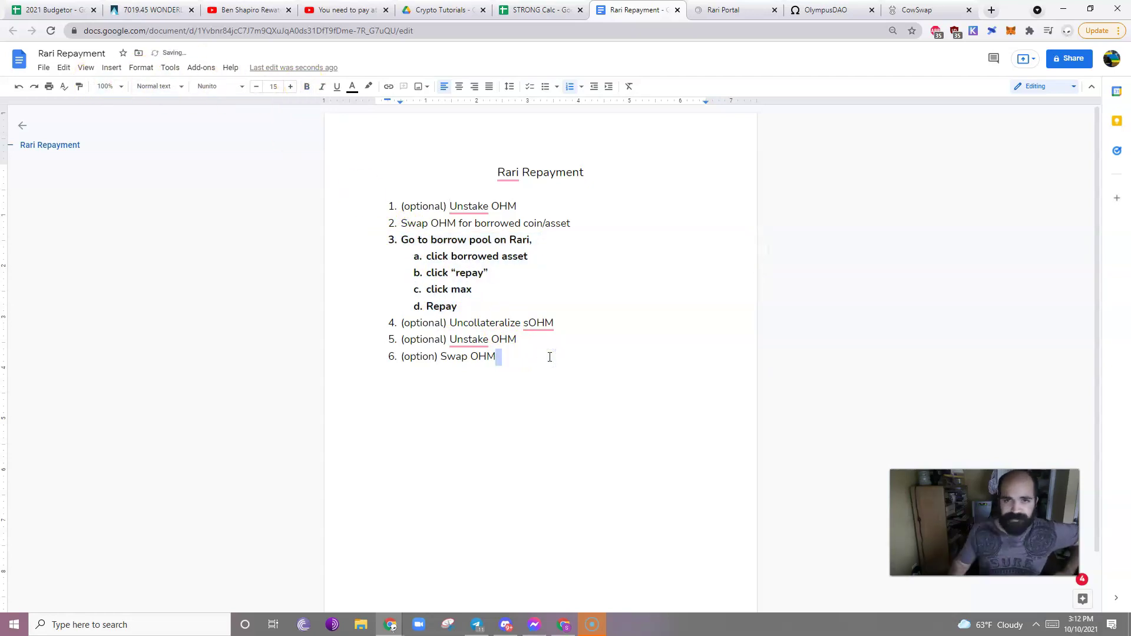
{"action": "left_click", "coordinate": [724, 10]}
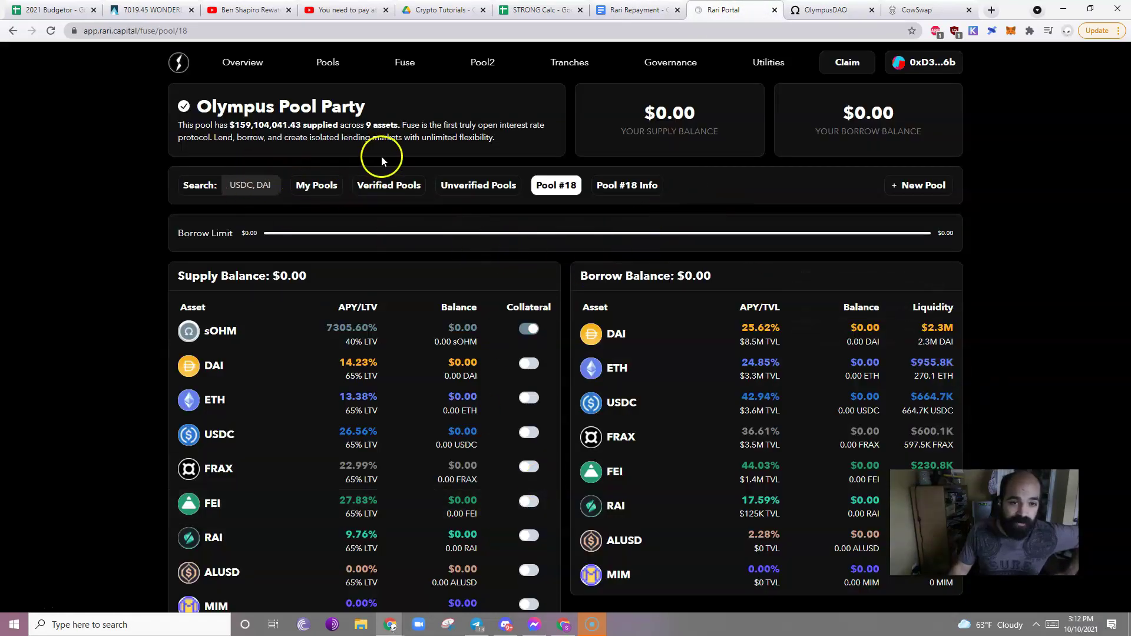
{"action": "left_click", "coordinate": [317, 187]}
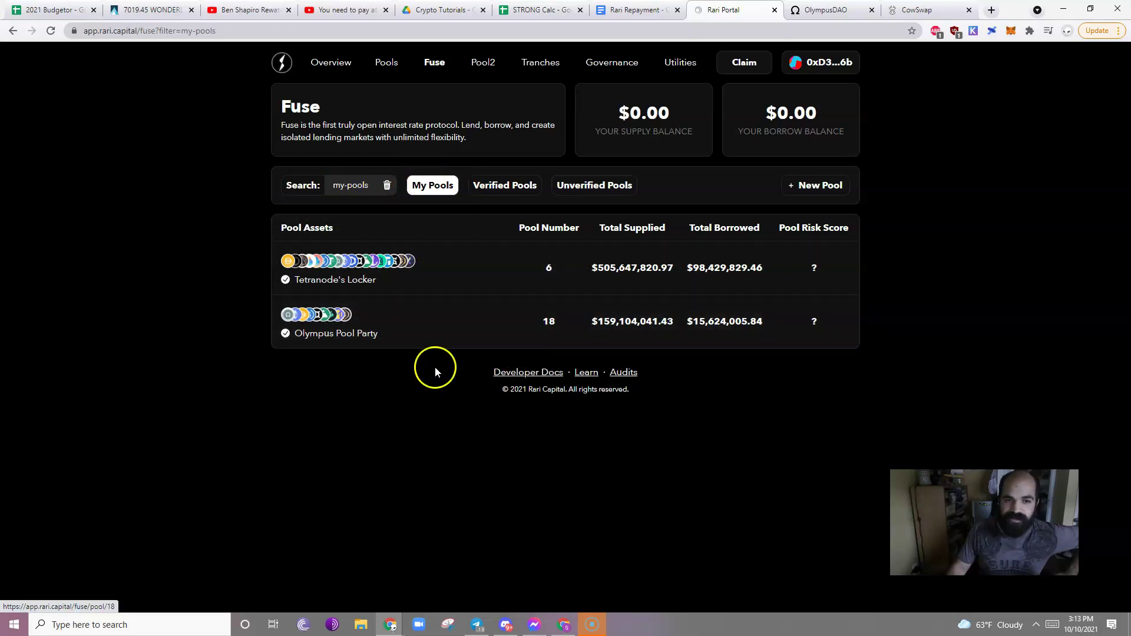
{"action": "left_click", "coordinate": [484, 265]}
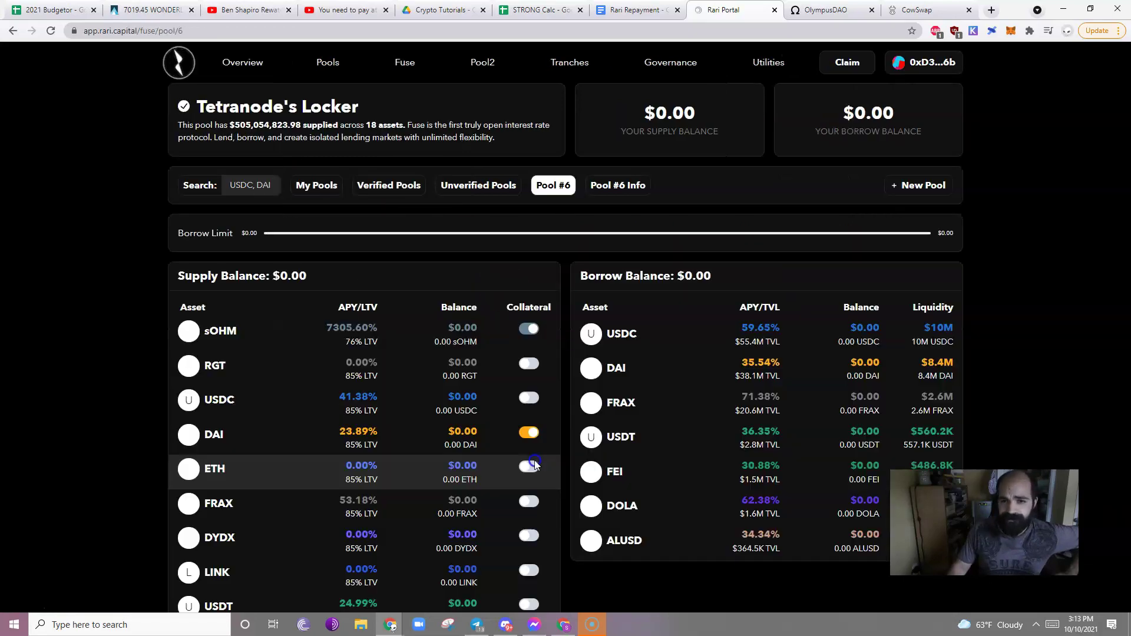
{"action": "double_click", "coordinate": [683, 278]}
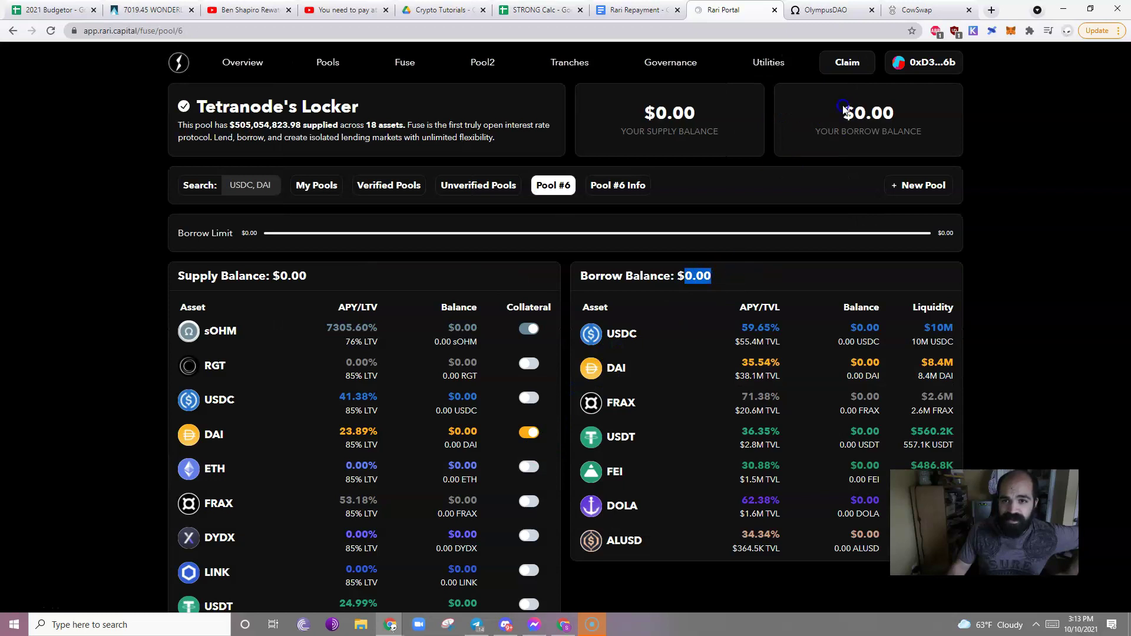
{"action": "left_click_drag", "start_coordinate": [839, 109], "coordinate": [924, 118]}
{"action": "left_click", "coordinate": [1103, 303]}
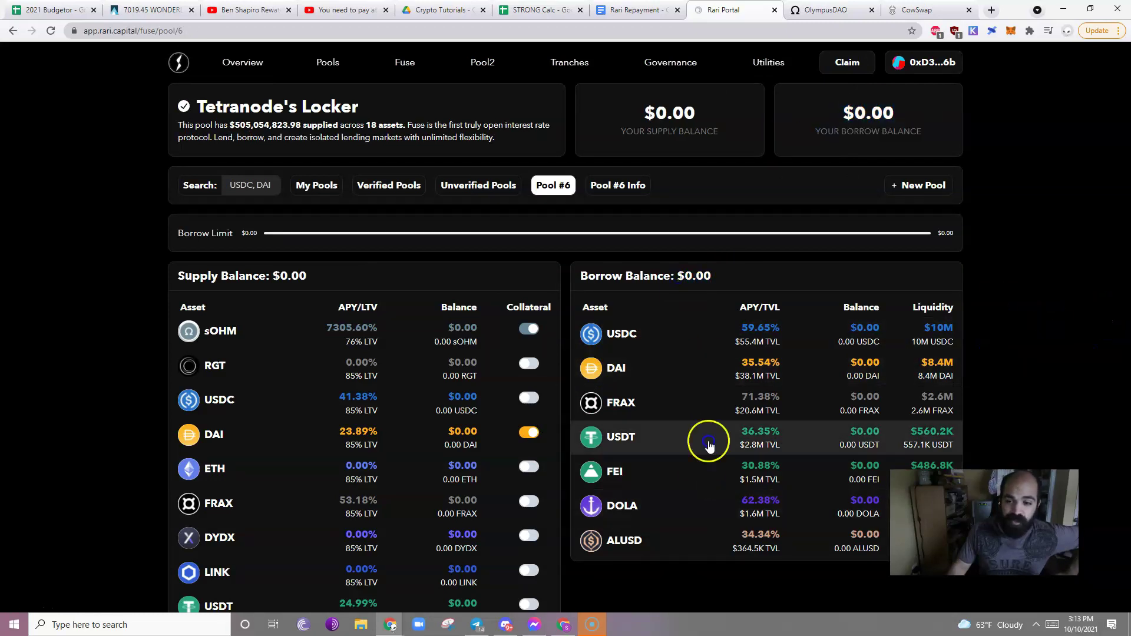
{"action": "left_click", "coordinate": [705, 371]}
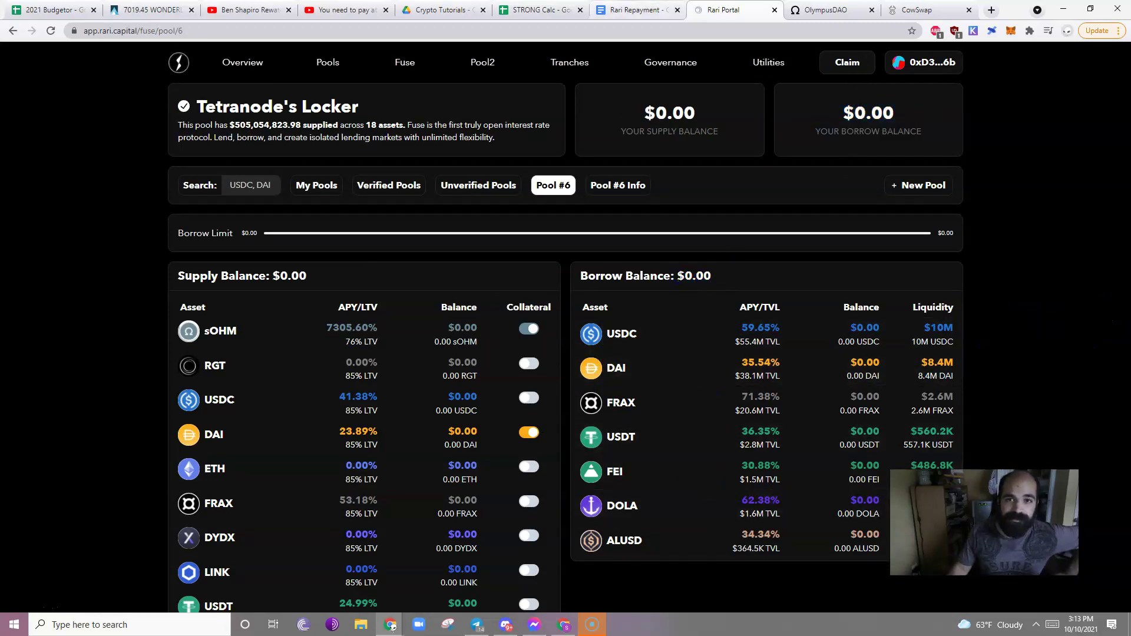
{"action": "left_click", "coordinate": [654, 10]}
{"action": "left_click", "coordinate": [441, 305]}
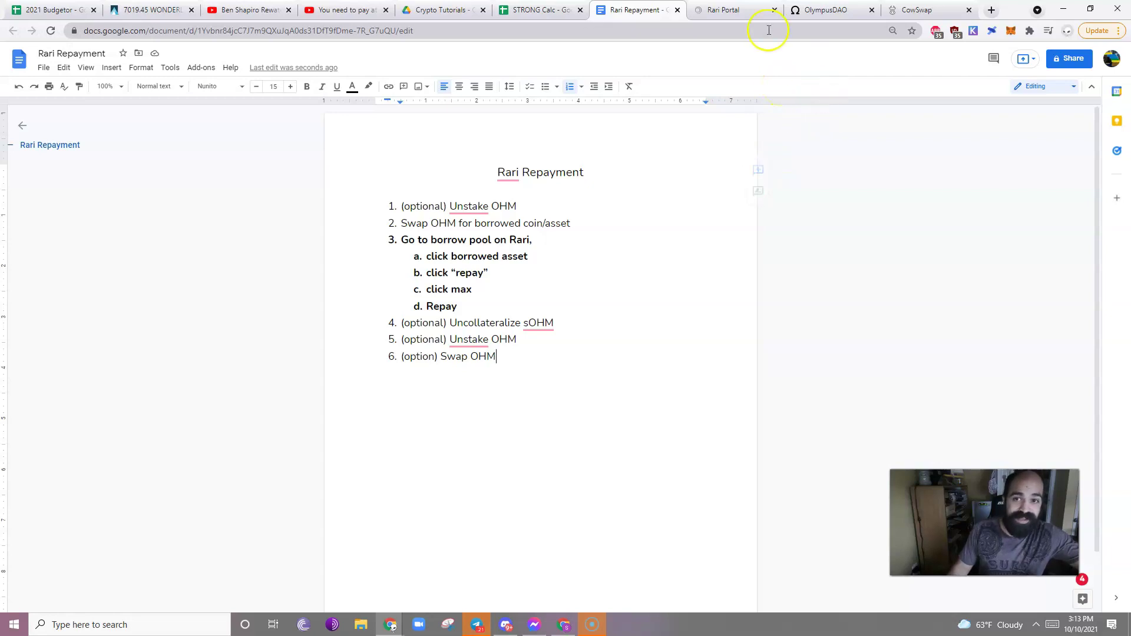
{"action": "left_click", "coordinate": [760, 11]}
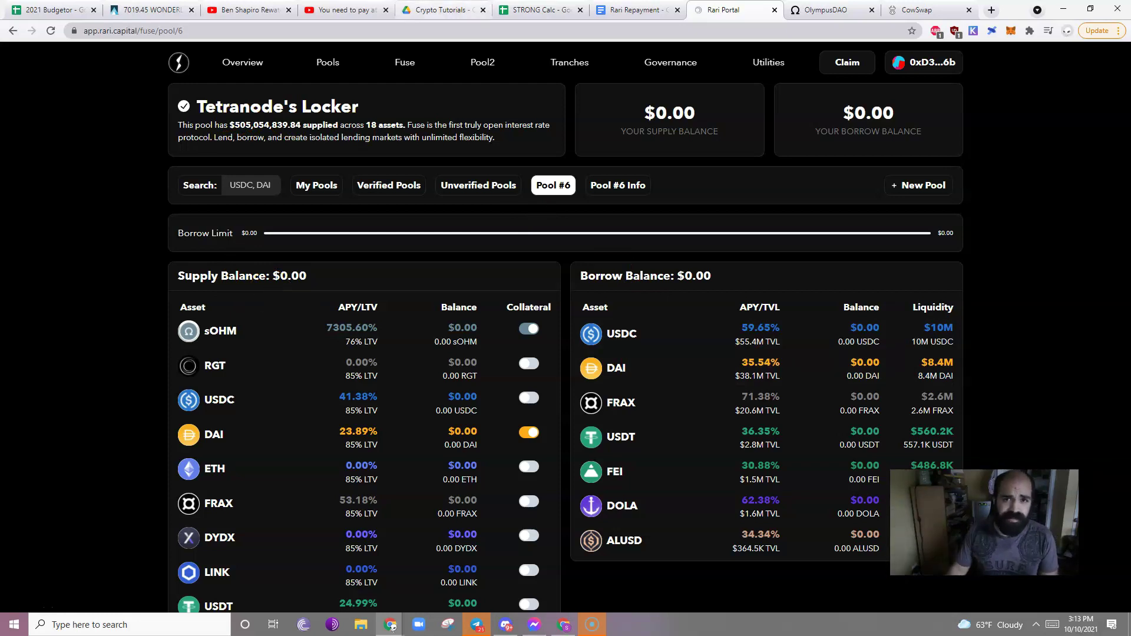
{"action": "left_click", "coordinate": [636, 10]}
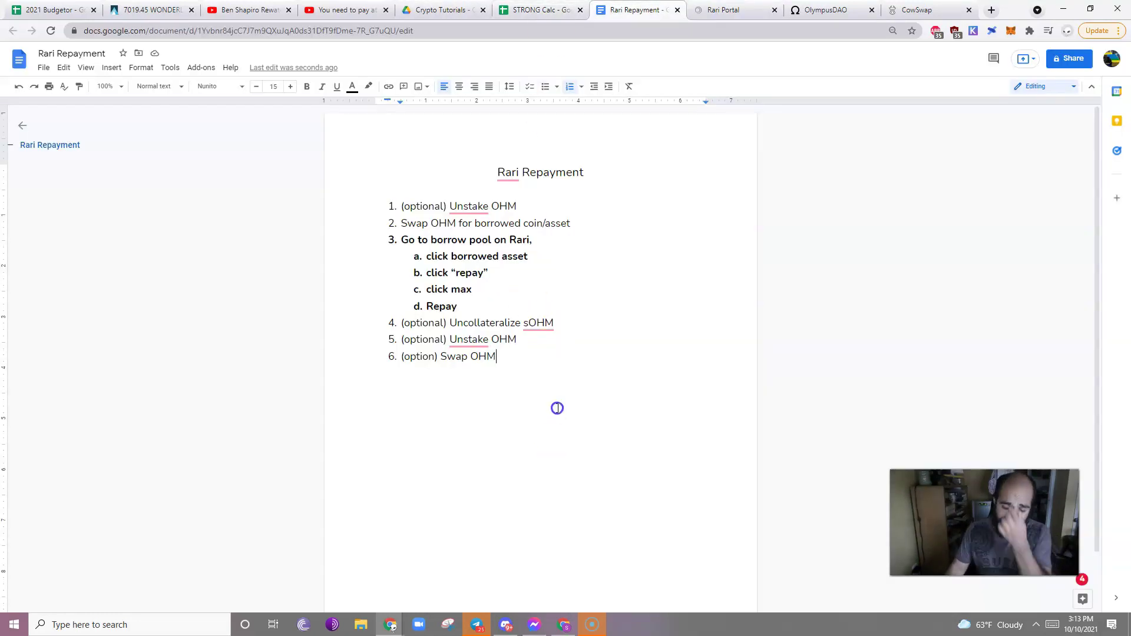